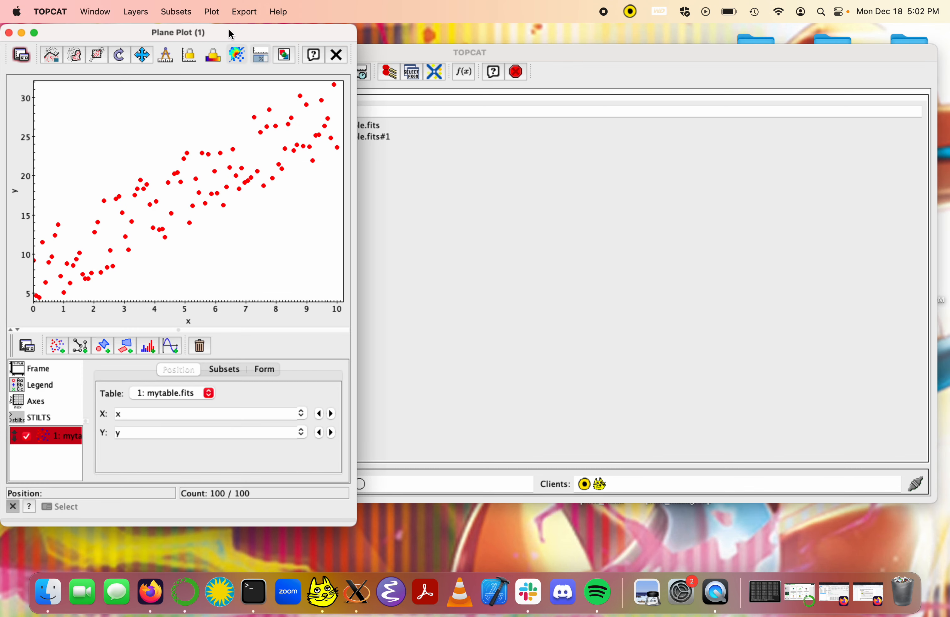
# Step: Add a LinearFit form to the mytable.fits layer in the plane plot and widen the plot window
pyautogui.moveTo(229, 29); pyautogui.dragTo(529, 53)
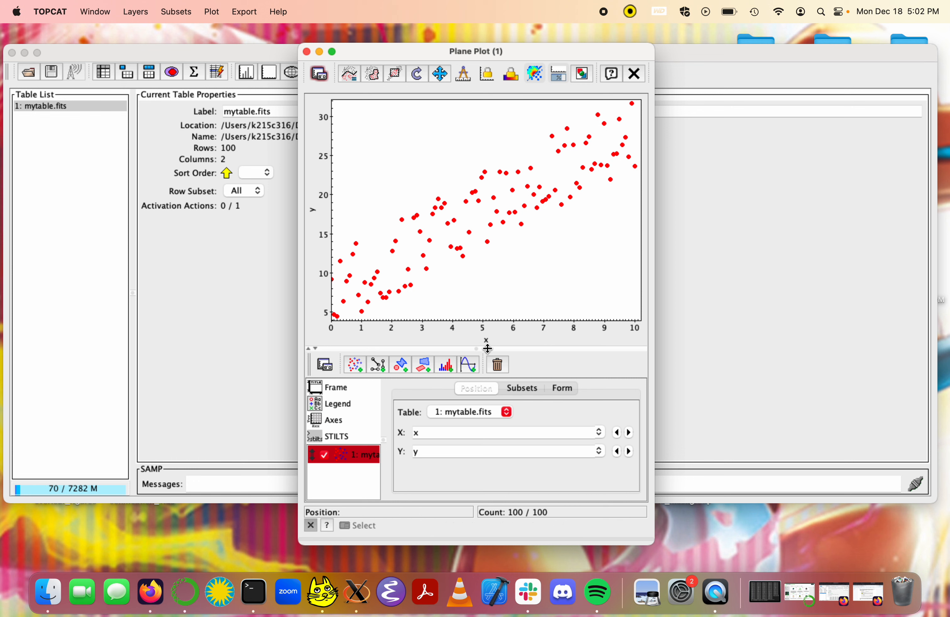
pyautogui.click(564, 389)
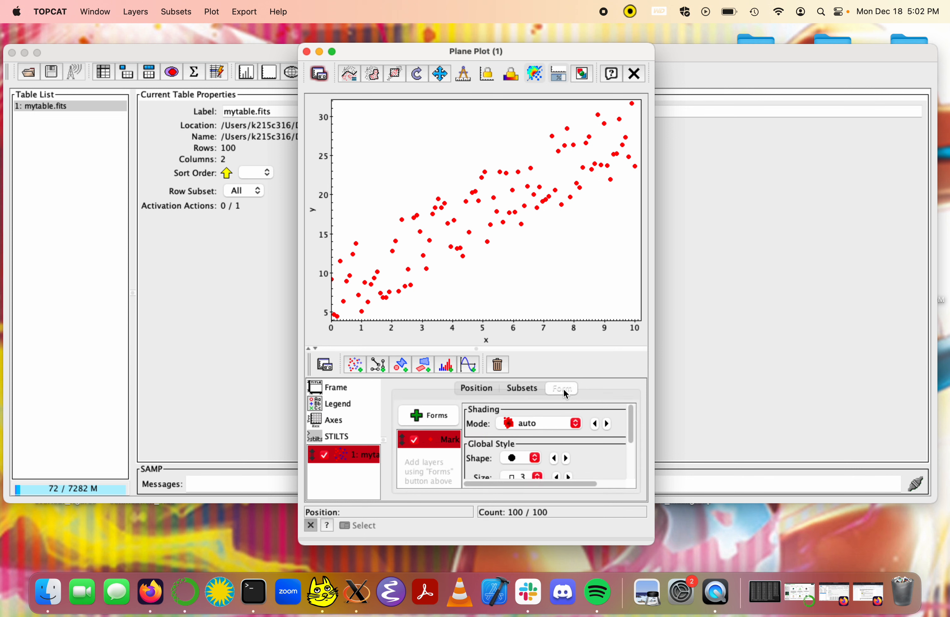
pyautogui.click(420, 420)
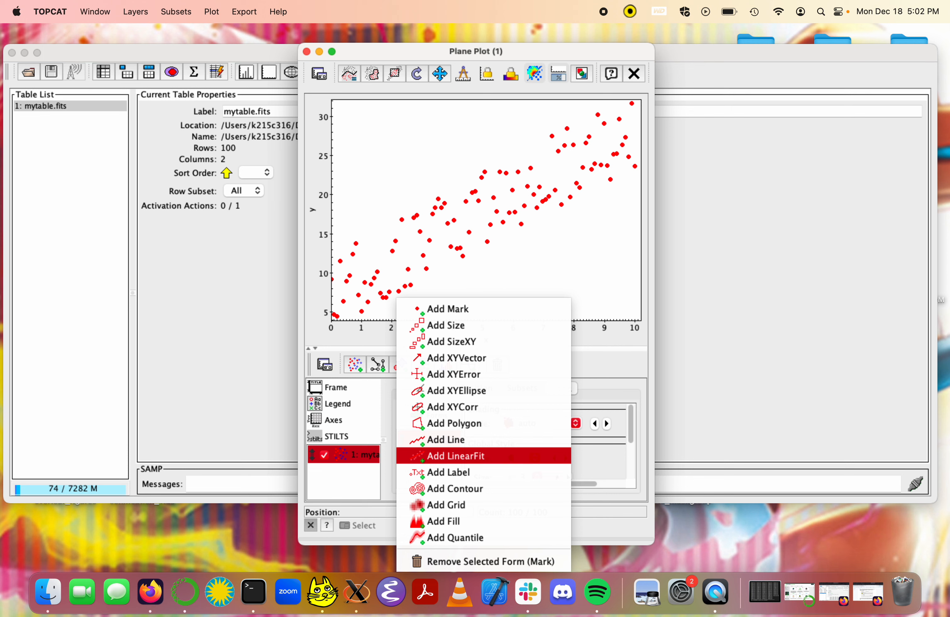
pyautogui.click(489, 459)
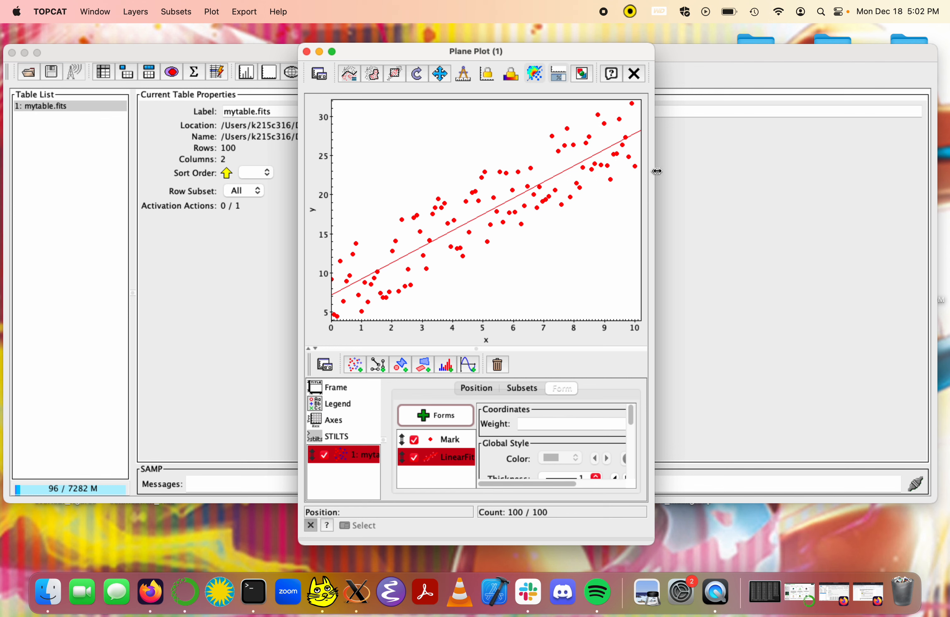
pyautogui.moveTo(655, 172); pyautogui.dragTo(795, 173)
pyautogui.moveTo(729, 58); pyautogui.dragTo(660, 47)
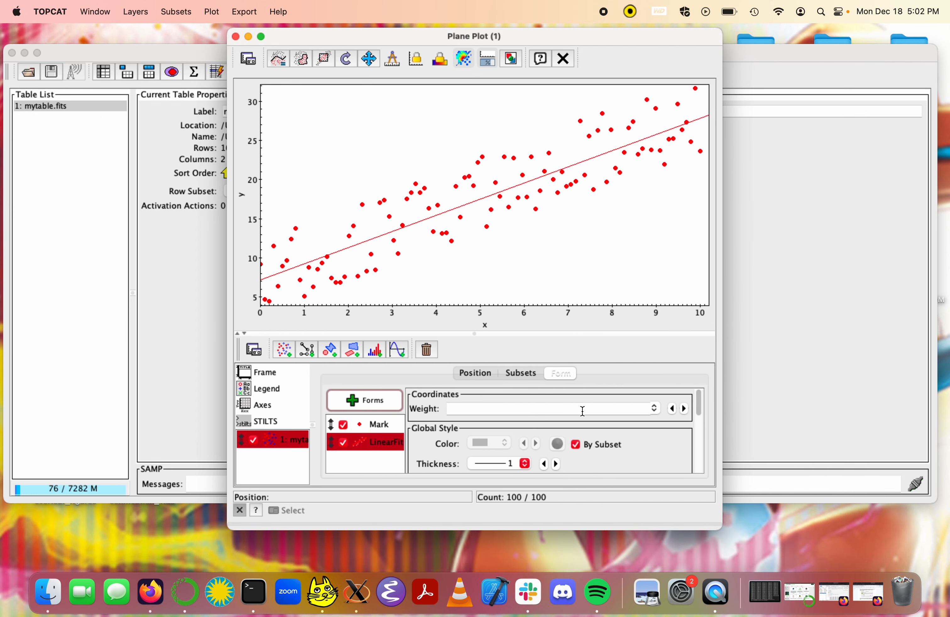
# Step: Turn off coloring by subset for the linear fit, color its line blue (0033ff) and set its thickness to 3
pyautogui.scroll(-2, 579, 442)
pyautogui.click(577, 405)
pyautogui.click(558, 404)
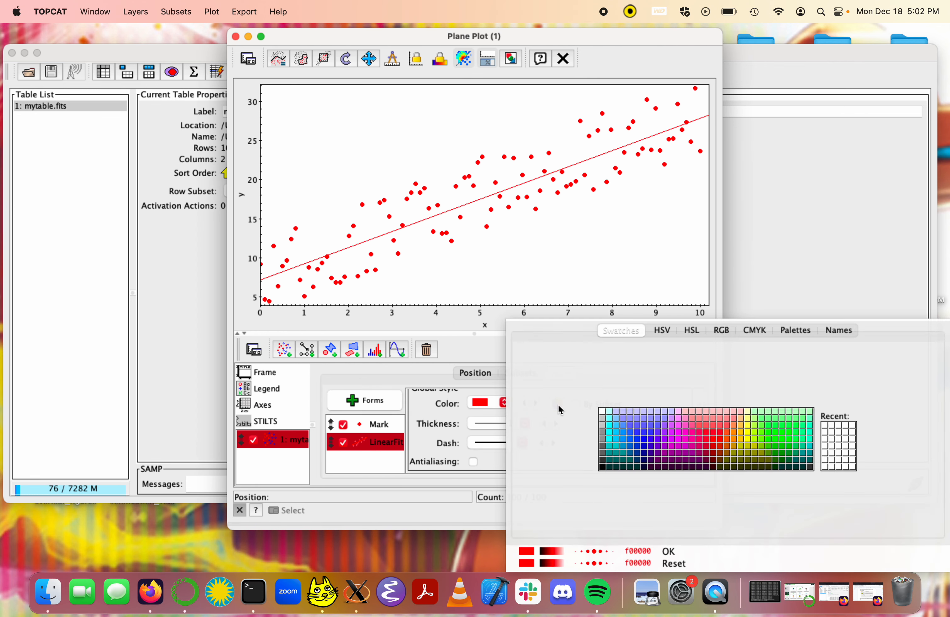
pyautogui.click(639, 436)
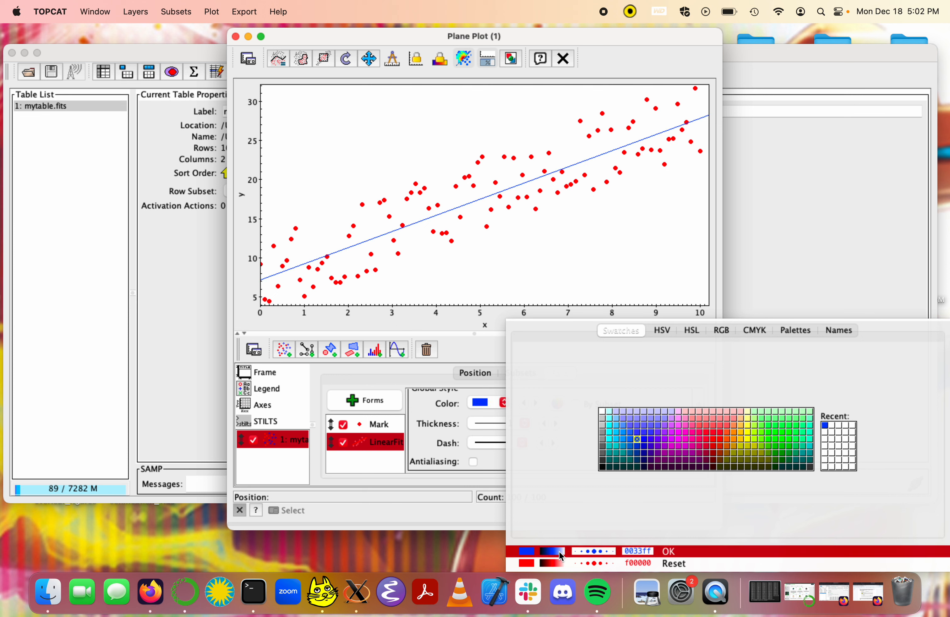
pyautogui.click(669, 551)
pyautogui.click(525, 423)
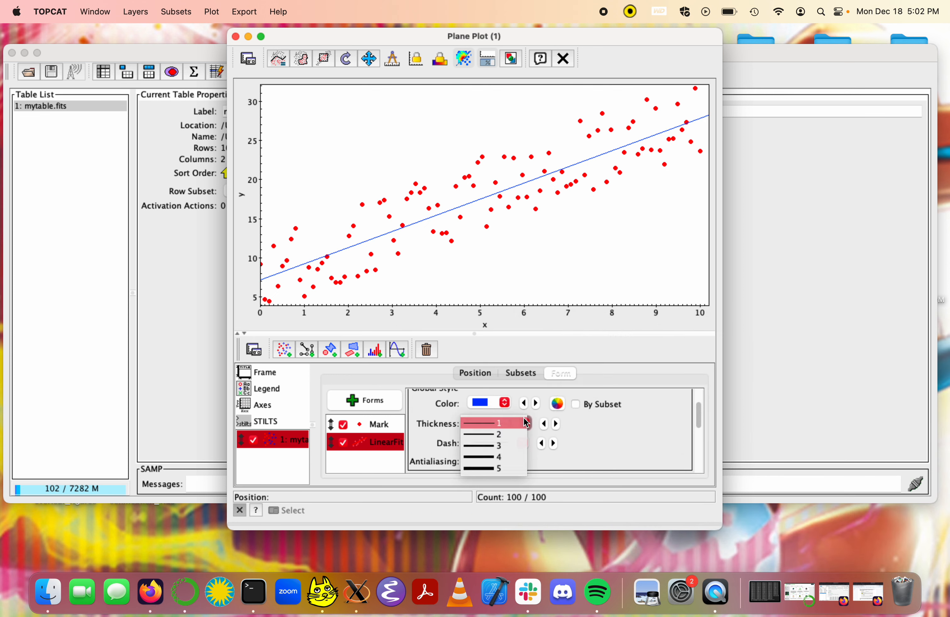
pyautogui.click(505, 445)
# Step: Try the dash-dot style on the fit line and return it to a solid line
pyautogui.click(521, 443)
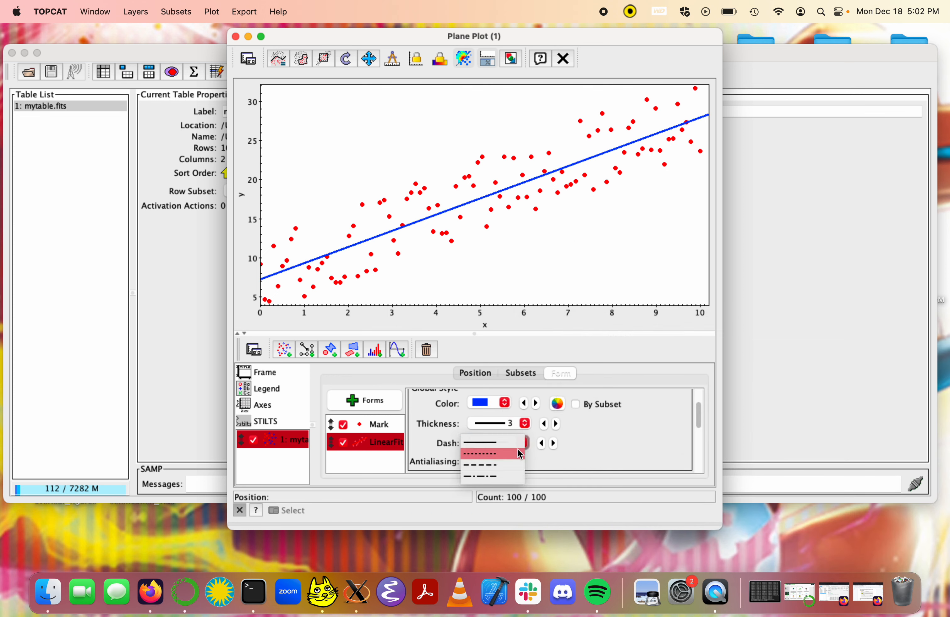
pyautogui.click(508, 470)
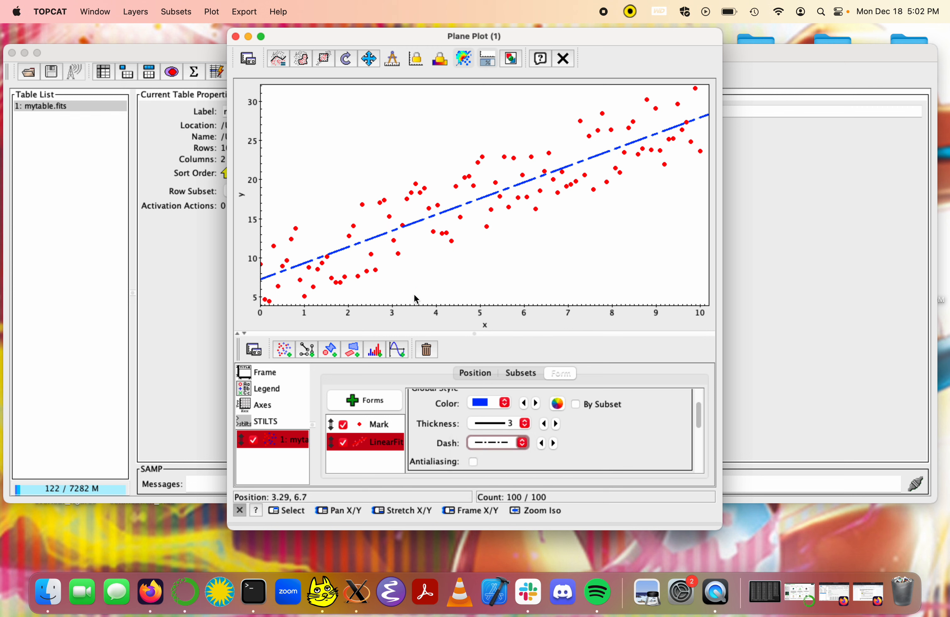
pyautogui.click(523, 443)
pyautogui.click(500, 409)
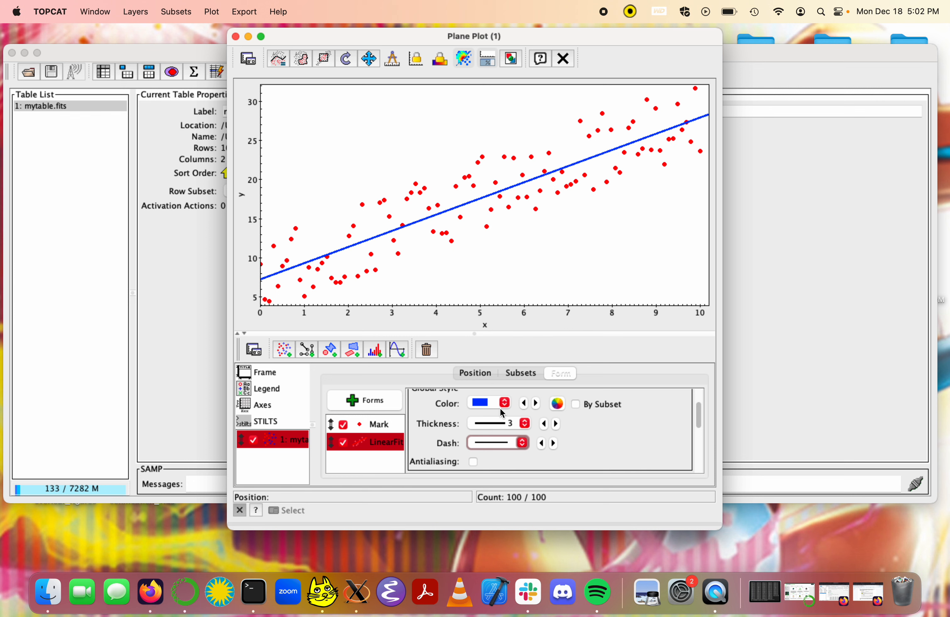
# Step: Toggle antialiasing of the fit line on and off to compare, leaving it off
pyautogui.click(472, 463)
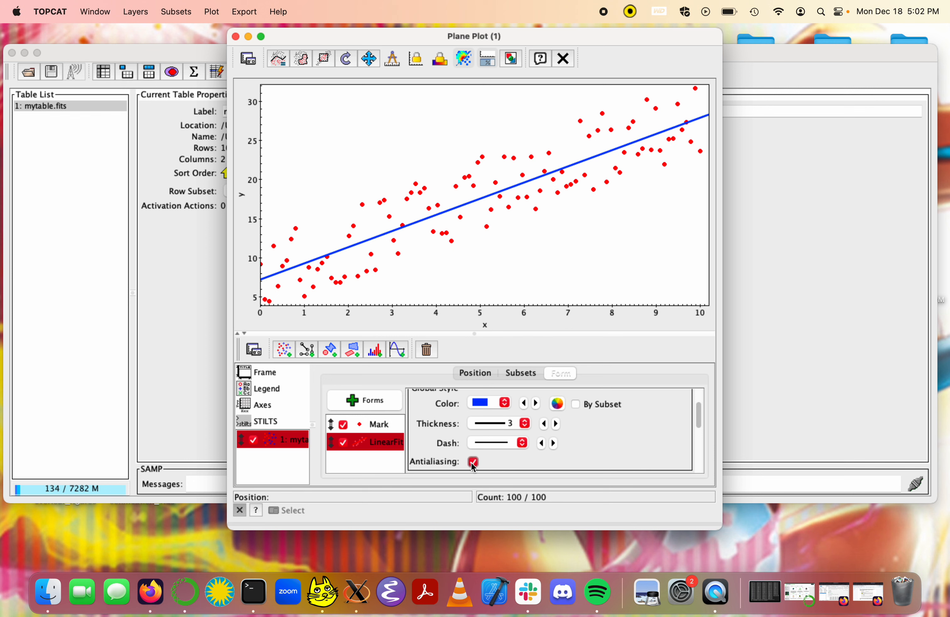
pyautogui.click(472, 463)
pyautogui.click(473, 465)
pyautogui.click(474, 462)
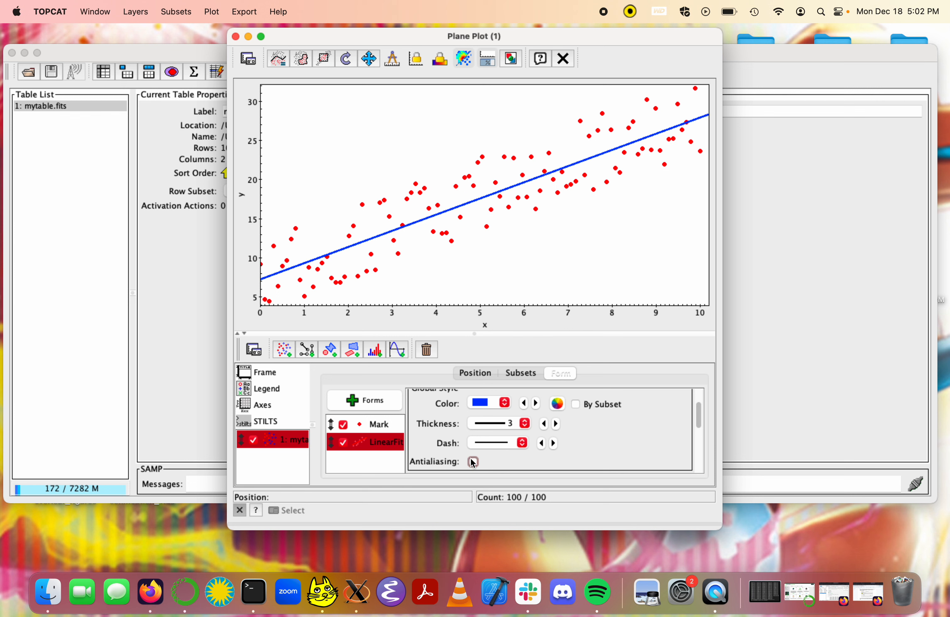
# Step: Examine the linear fit's equation, its c and m coefficients and its correlation
pyautogui.scroll(-3, 564, 445)
pyautogui.scroll(-5, 565, 447)
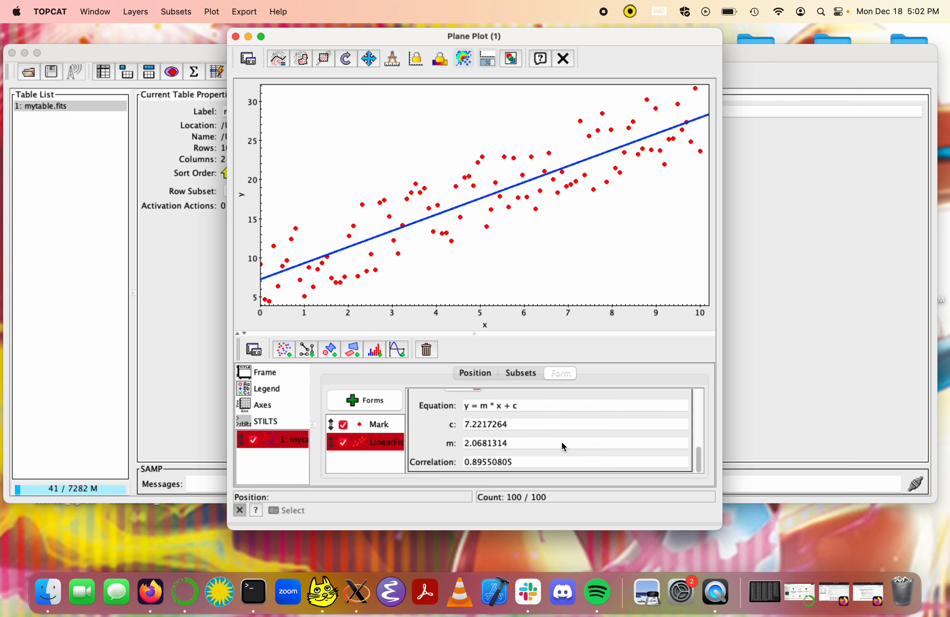
pyautogui.scroll(8, 565, 447)
pyautogui.scroll(-8, 564, 447)
pyautogui.scroll(5, 473, 443)
pyautogui.scroll(2, 470, 441)
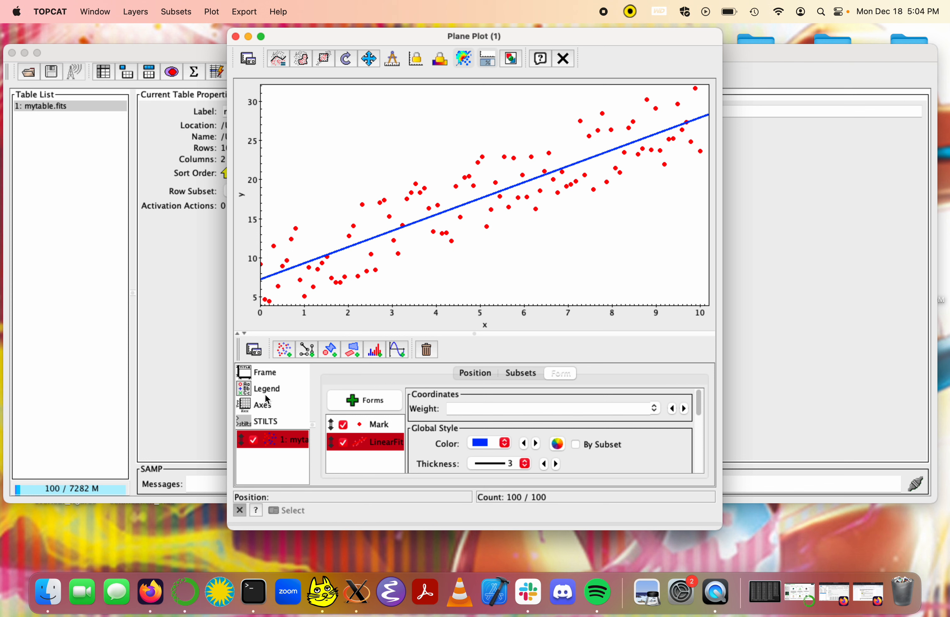
# Step: Switch both the X and Y axes to logarithmic scale and examine the fit's equation, coefficients and correlation
pyautogui.click(270, 407)
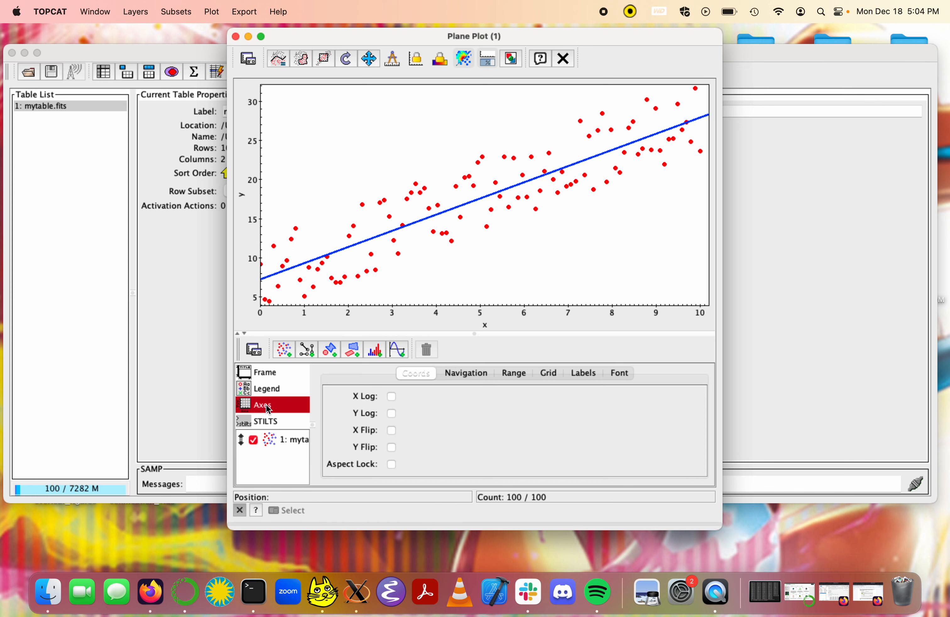
pyautogui.click(392, 397)
pyautogui.click(392, 413)
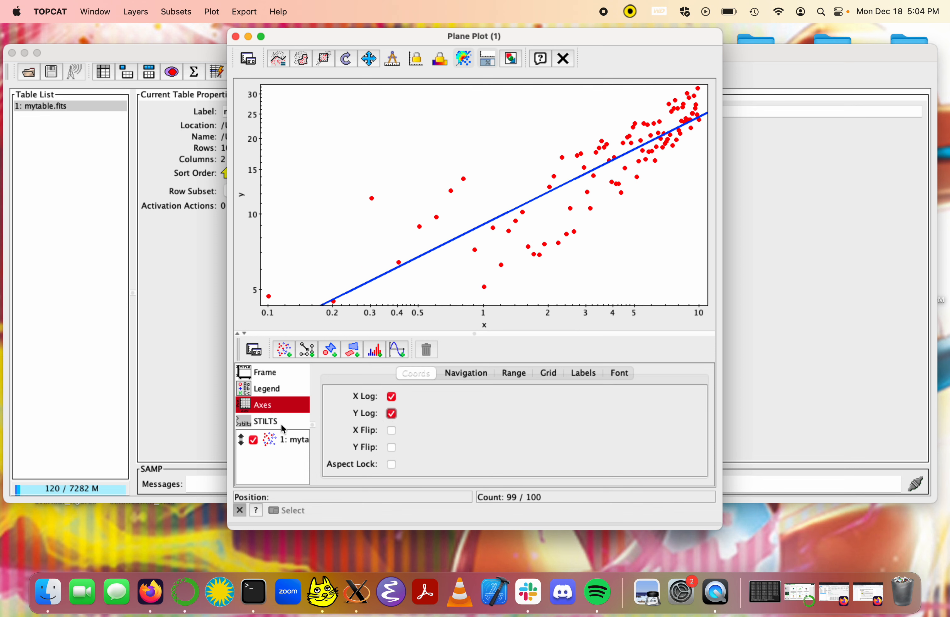
pyautogui.click(279, 436)
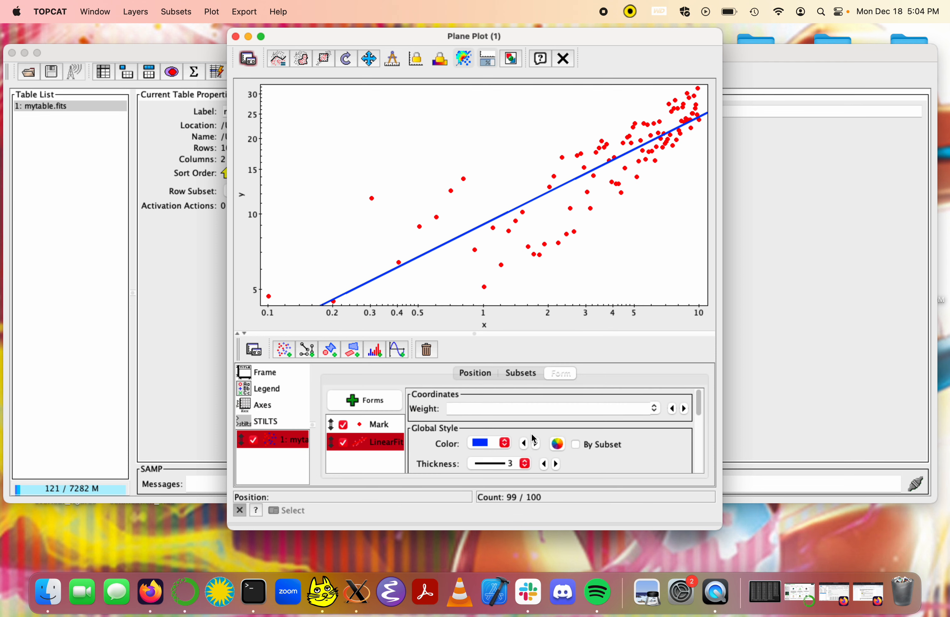
pyautogui.scroll(-1, 531, 442)
pyautogui.scroll(-5, 530, 443)
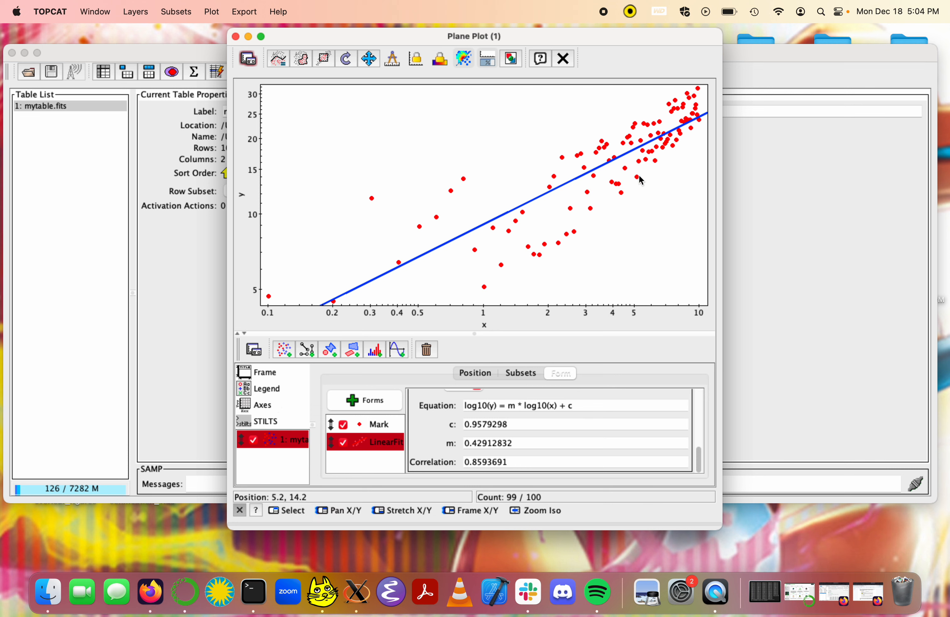
# Step: Turn off the logarithmic scale on both axes and show the linear fit's results again
pyautogui.click(286, 406)
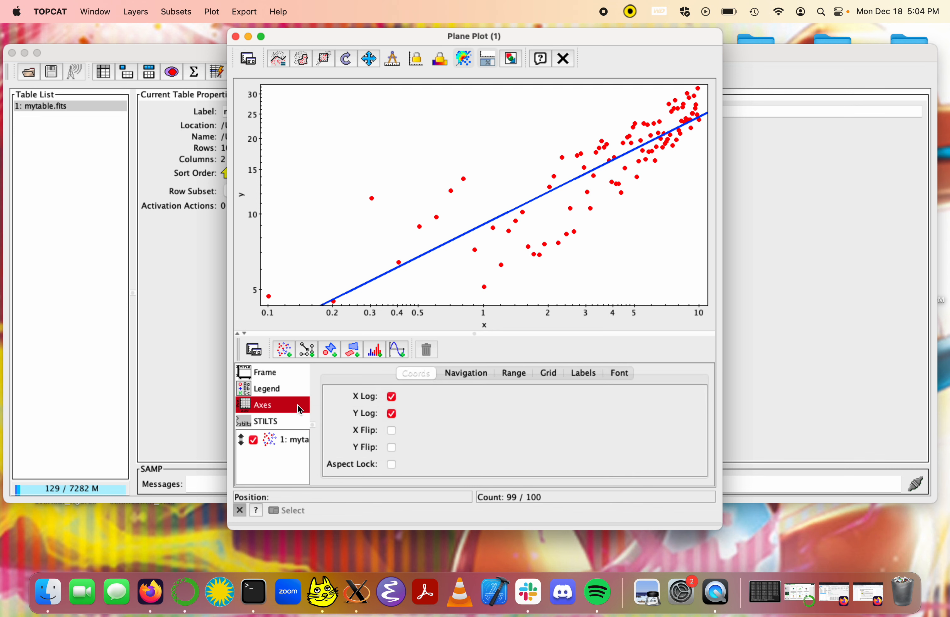
pyautogui.click(392, 397)
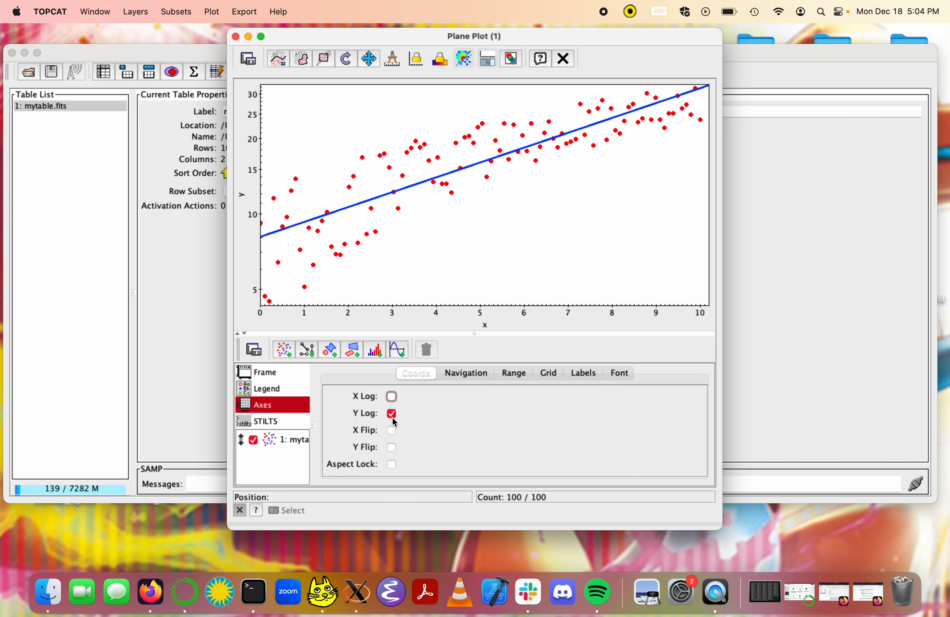
pyautogui.click(393, 413)
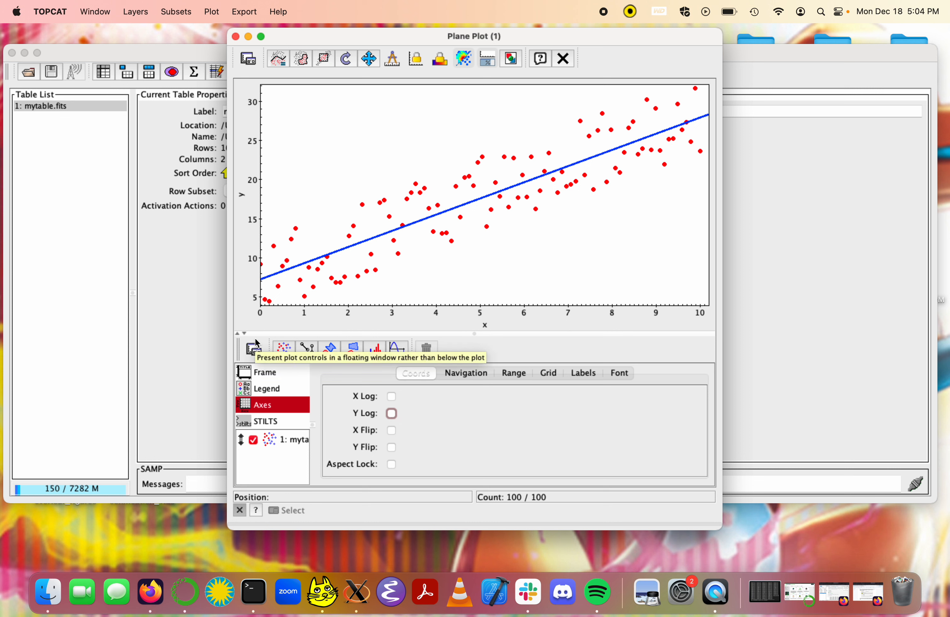
pyautogui.click(275, 438)
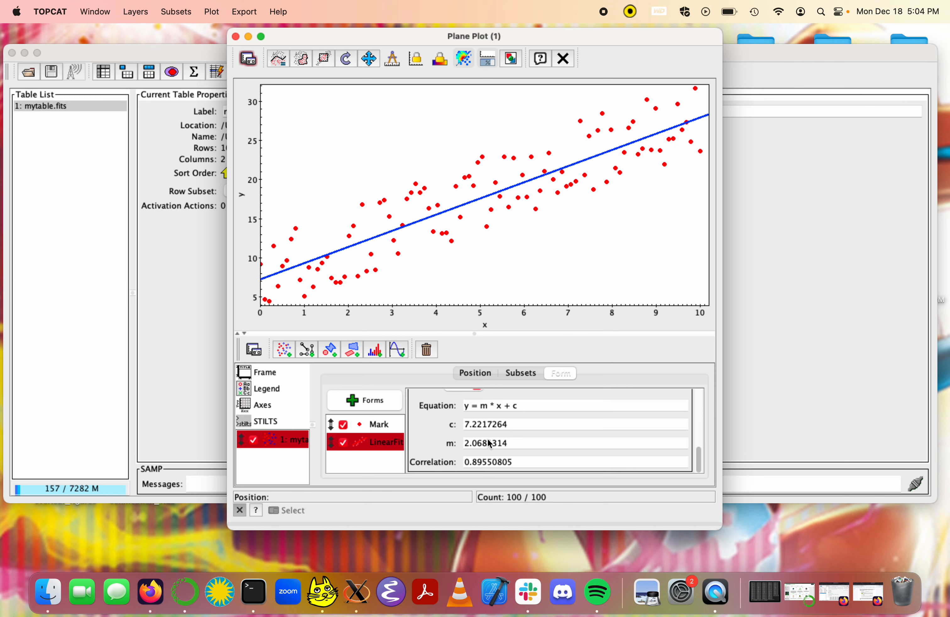
# Step: Close the plane plot and open the table data of mytable.fits in a widened browser window near the screen's center
pyautogui.click(236, 38)
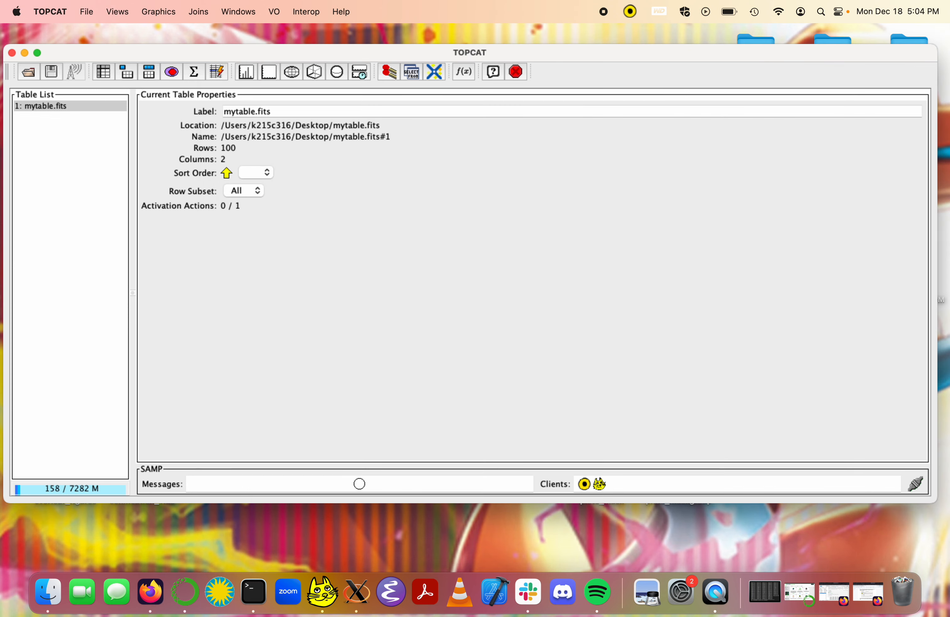
pyautogui.click(247, 78)
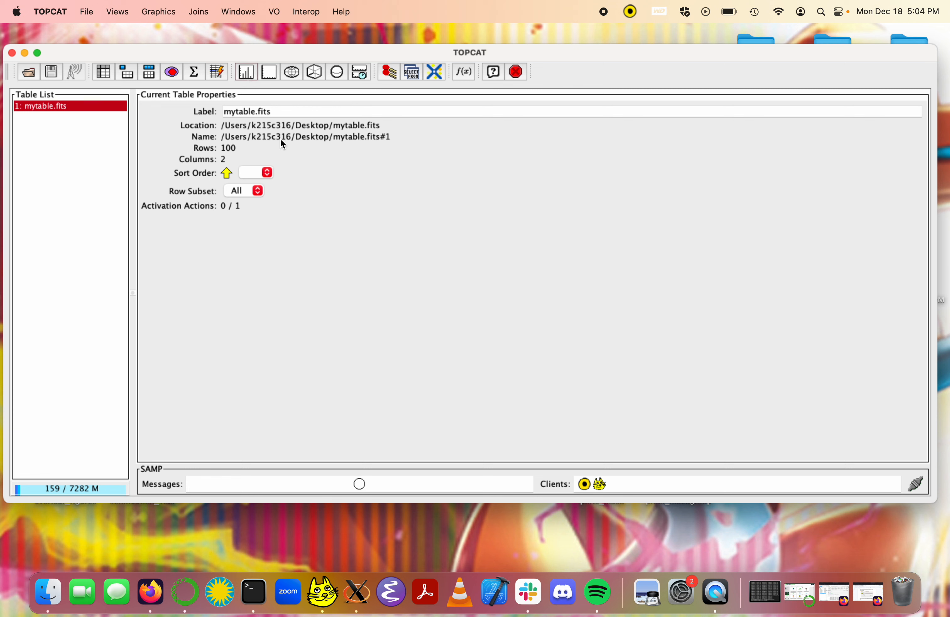
pyautogui.click(103, 74)
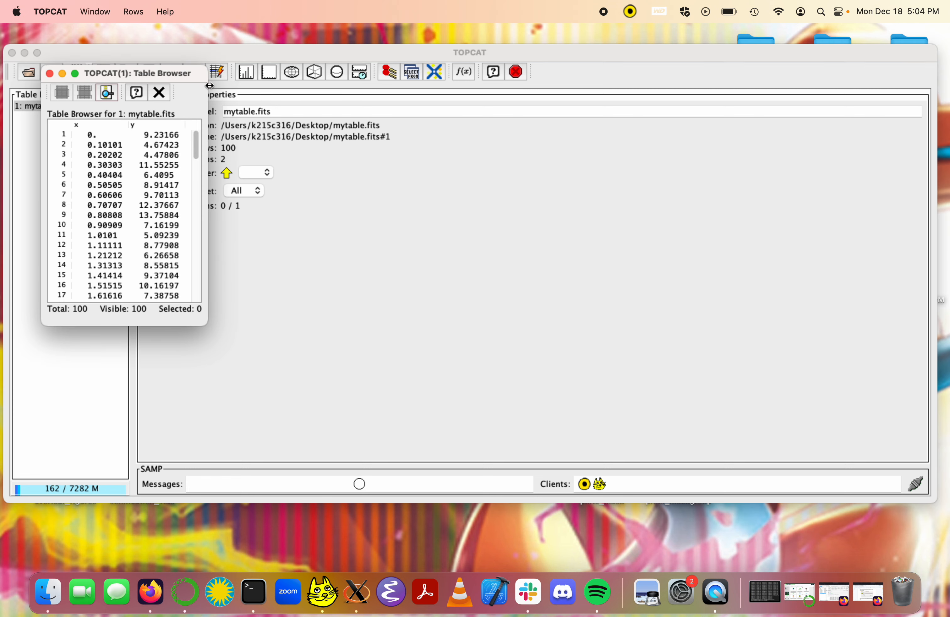
pyautogui.moveTo(206, 85); pyautogui.dragTo(377, 86)
pyautogui.moveTo(294, 76); pyautogui.dragTo(514, 95)
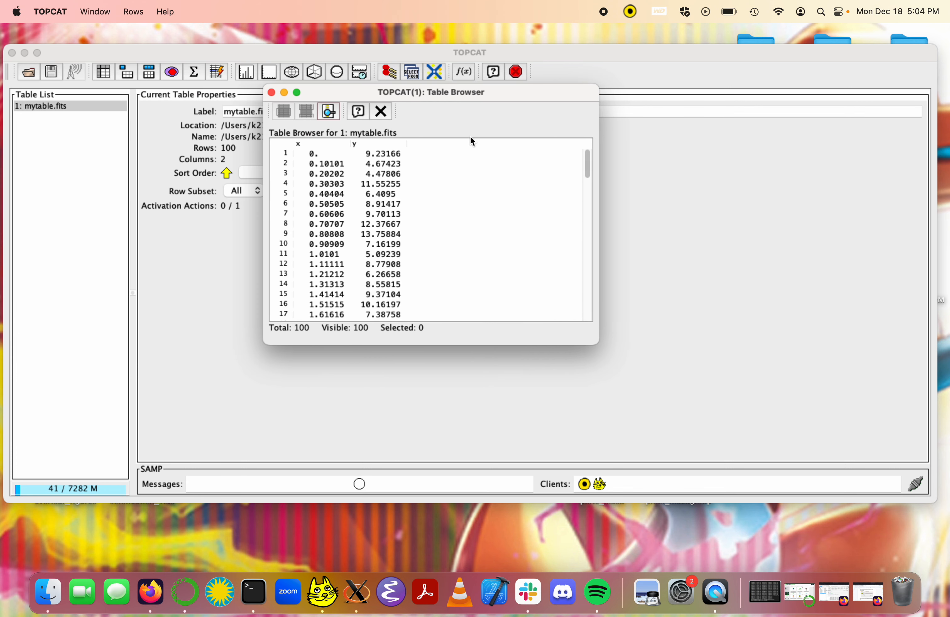
# Step: Define a new synthetic column named offset with the pasted expression abs(y-(7.2217 + 2.0681314*x))/sqrt(1+pow(2.068,2)), widening the dialog to fit
pyautogui.rightClick(452, 142)
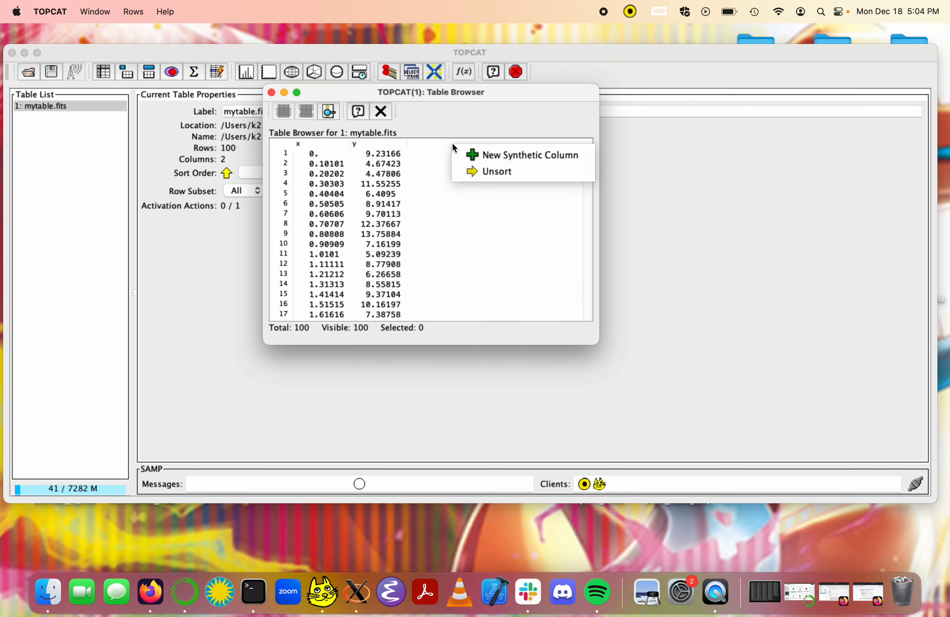
pyautogui.click(466, 154)
pyautogui.write('offset')
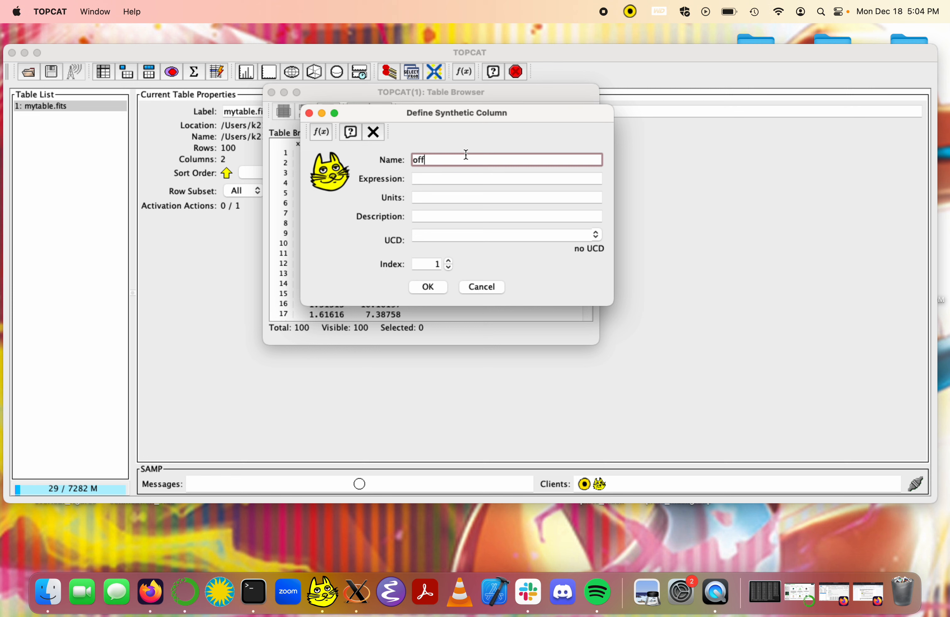
pyautogui.click(458, 181)
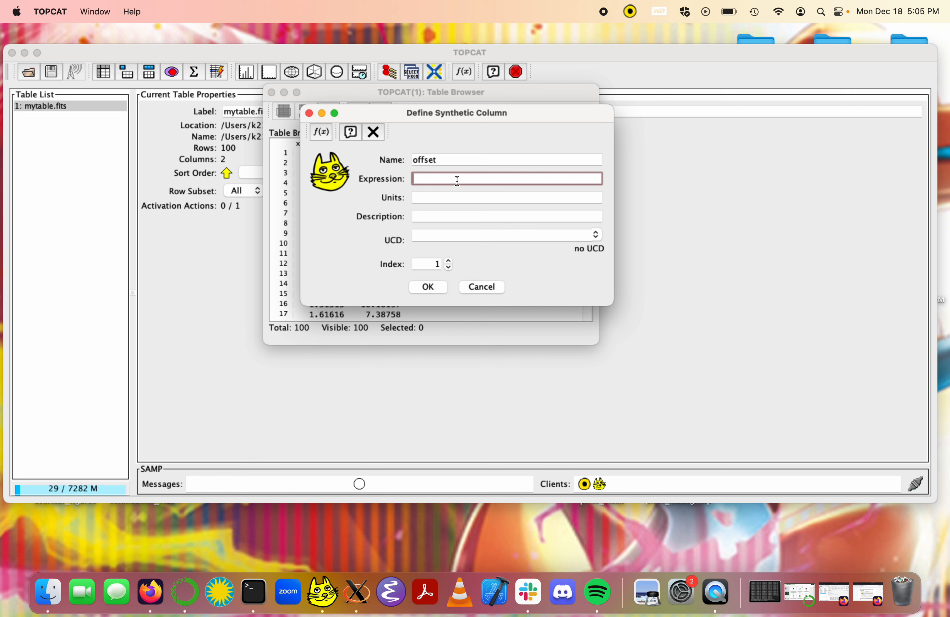
pyautogui.press('super+v')
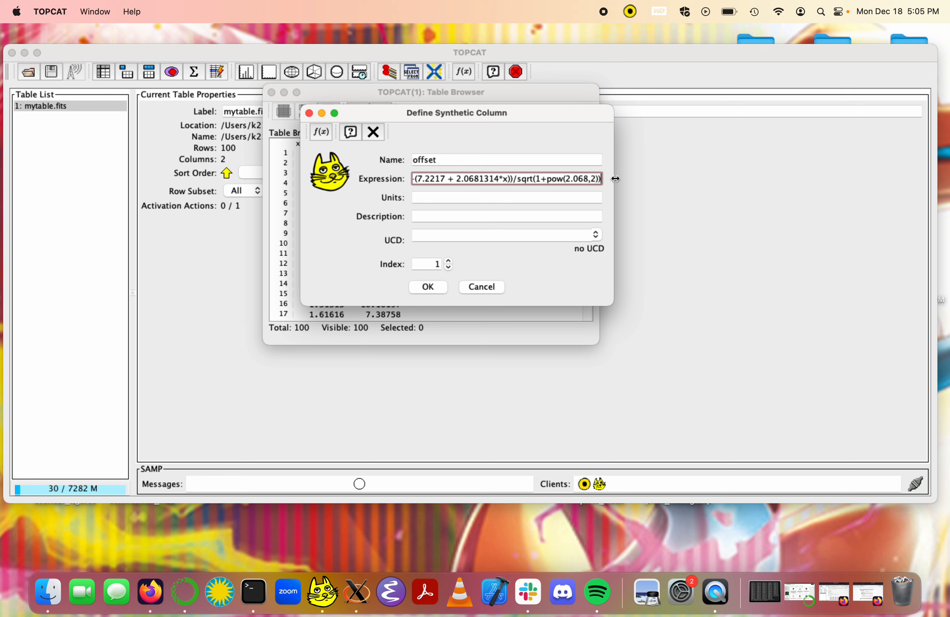
pyautogui.moveTo(615, 182); pyautogui.dragTo(709, 182)
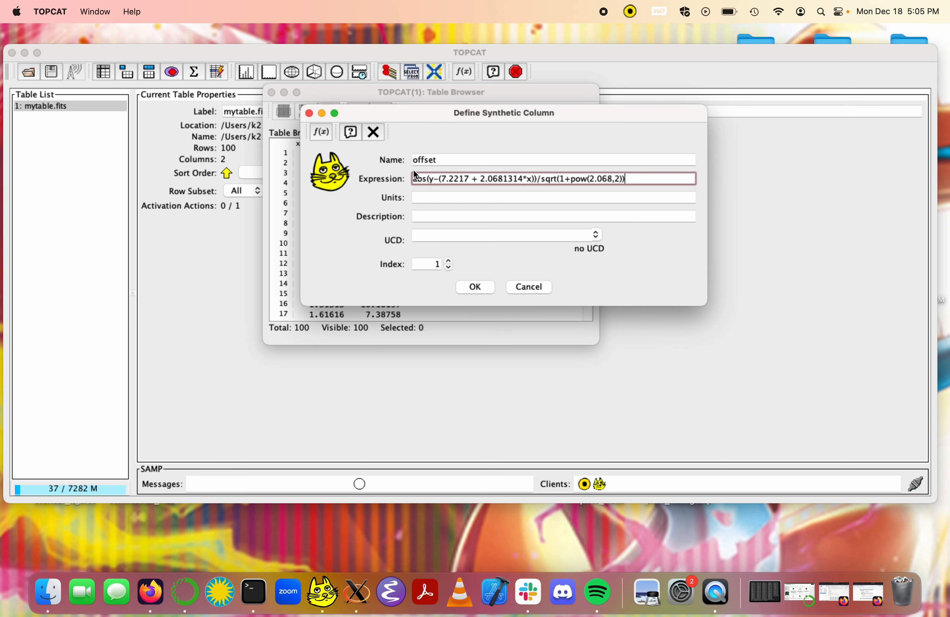
# Step: Review the parts of the offset expression: the absolute value, the fit line terms and the square-root denominator
pyautogui.moveTo(417, 178); pyautogui.dragTo(435, 179)
pyautogui.click(440, 178)
pyautogui.moveTo(440, 179); pyautogui.dragTo(531, 180)
pyautogui.click(543, 180)
pyautogui.moveTo(544, 181); pyautogui.dragTo(386, 179)
pyautogui.click(529, 193)
pyautogui.click(542, 181)
pyautogui.moveTo(593, 179); pyautogui.dragTo(570, 180)
pyautogui.moveTo(591, 179); pyautogui.dragTo(612, 180)
pyautogui.click(614, 179)
pyautogui.moveTo(615, 180); pyautogui.dragTo(620, 180)
pyautogui.click(621, 181)
pyautogui.keyDown('shift'); pyautogui.click(583, 180); pyautogui.keyUp('shift')
pyautogui.click(589, 180)
# Step: Extend the slope in the expression's pow term to 2.0681314 and create the offset column
pyautogui.click(611, 180)
pyautogui.write('1314')
pyautogui.click(474, 287)
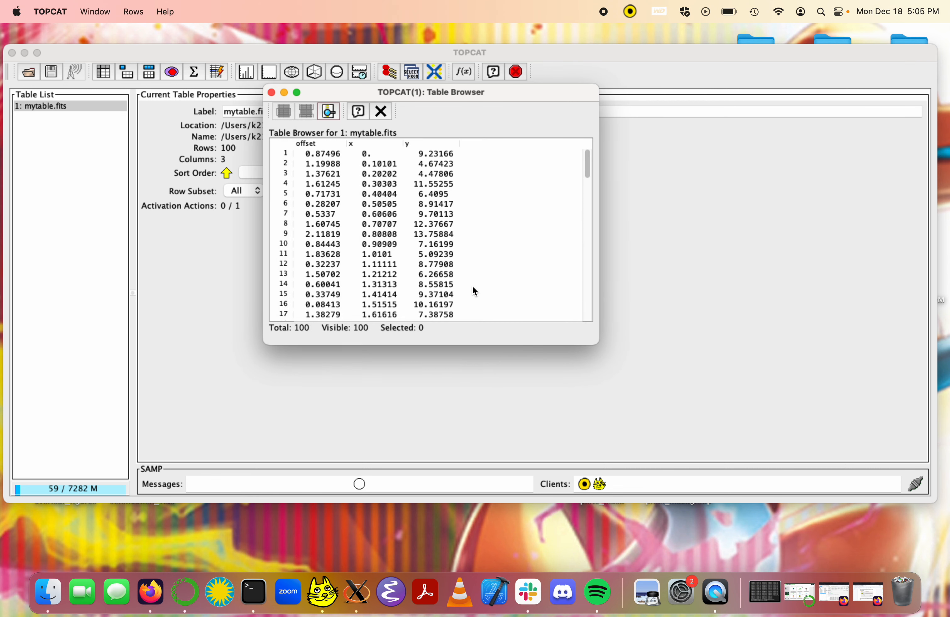
# Step: Reorder the table's columns so that offset comes after y
pyautogui.moveTo(356, 97); pyautogui.dragTo(416, 96)
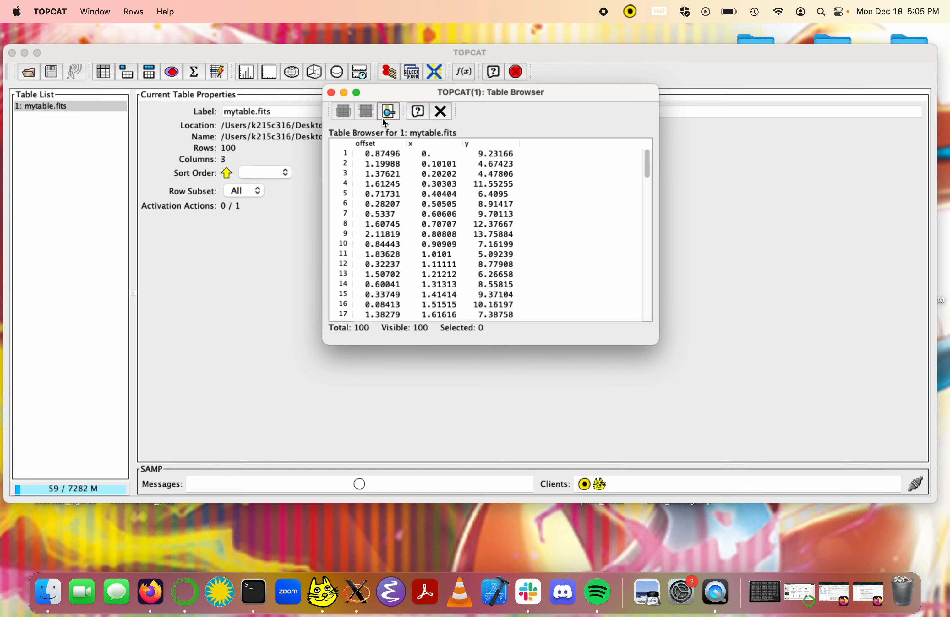
pyautogui.moveTo(370, 143); pyautogui.dragTo(509, 145)
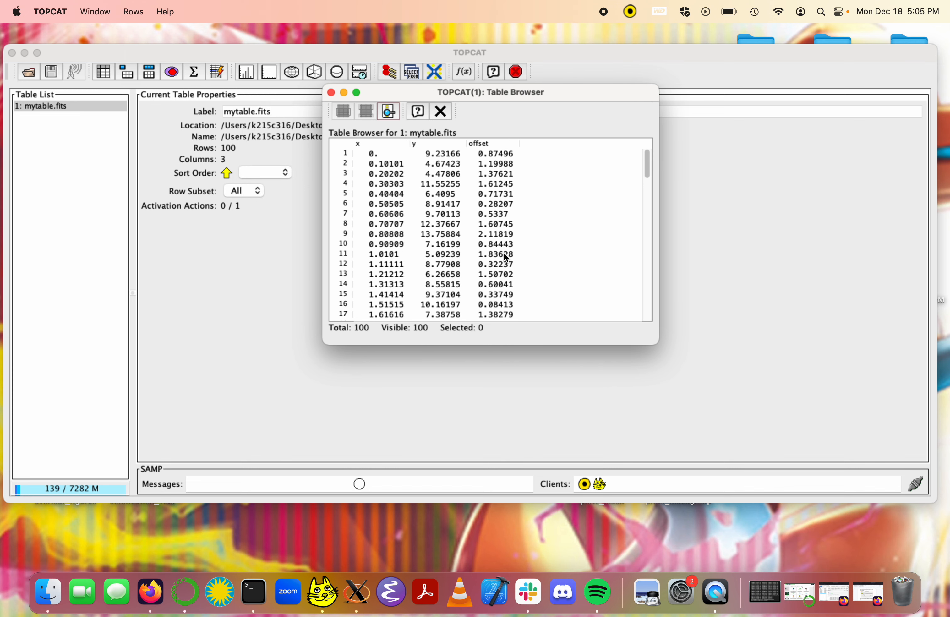
# Step: Inspect the first row's x, y and offset values in the narrowed table browser and close the browser
pyautogui.moveTo(657, 343); pyautogui.dragTo(556, 344)
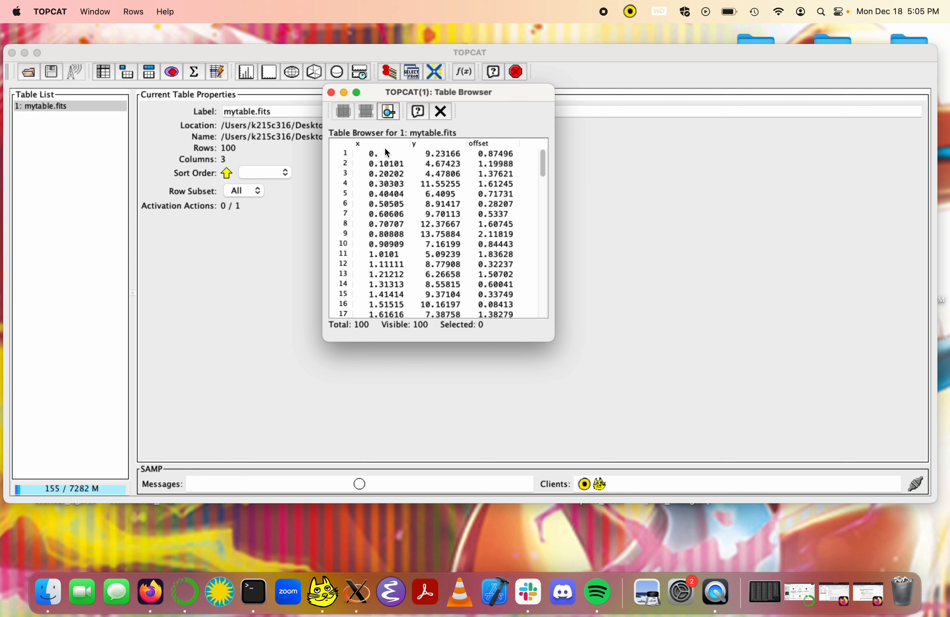
pyautogui.click(432, 154)
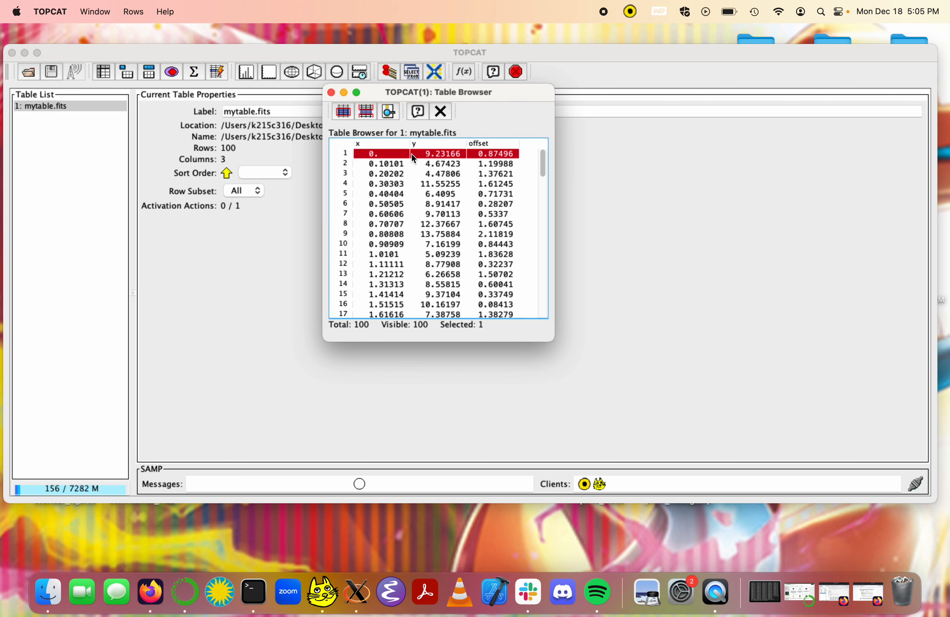
pyautogui.click(331, 93)
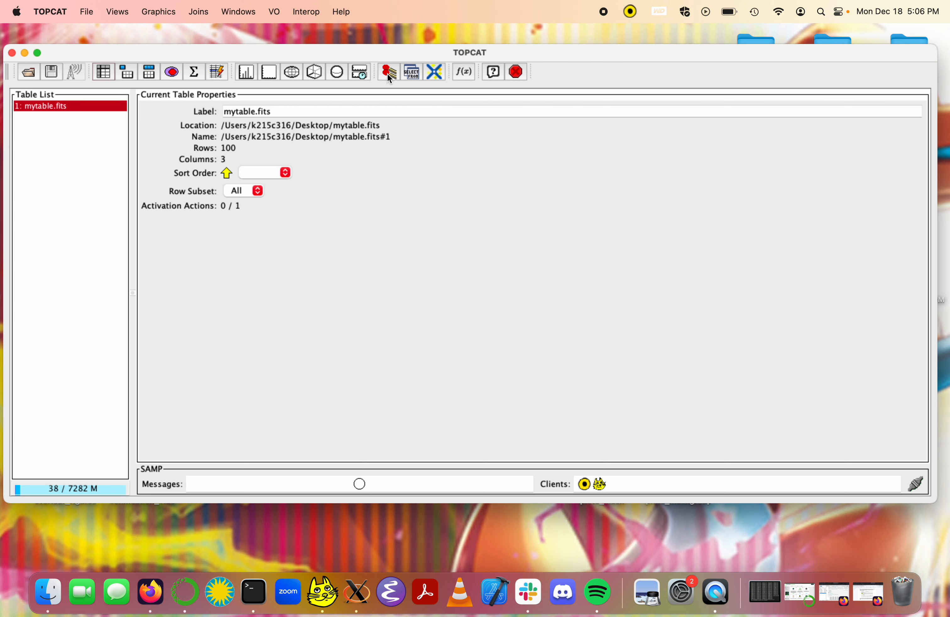
# Step: Plot a histogram of the offset column of mytable.fits with a bin size of 0.2
pyautogui.click(246, 73)
pyautogui.moveTo(275, 38); pyautogui.dragTo(543, 57)
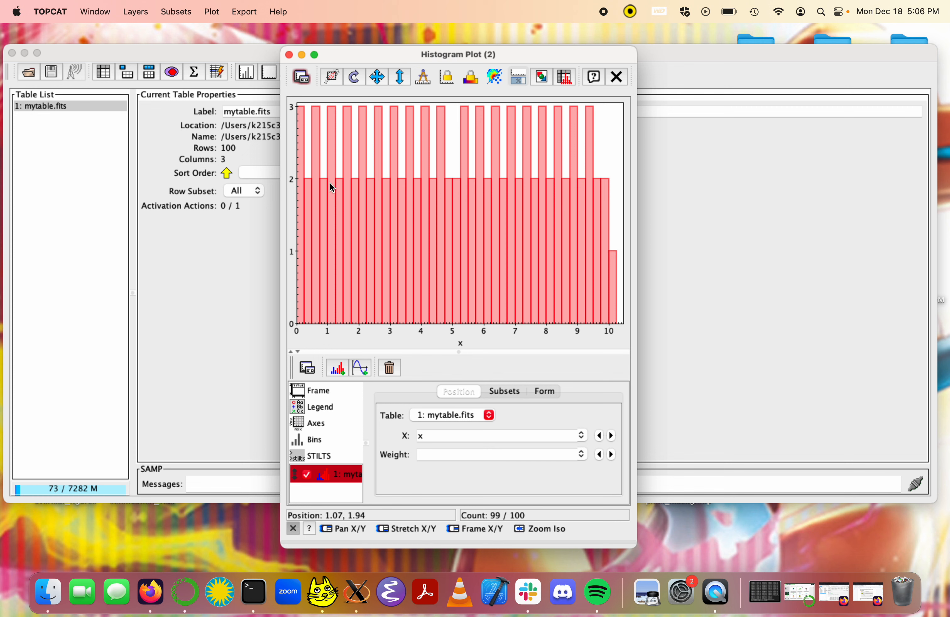
pyautogui.click(581, 435)
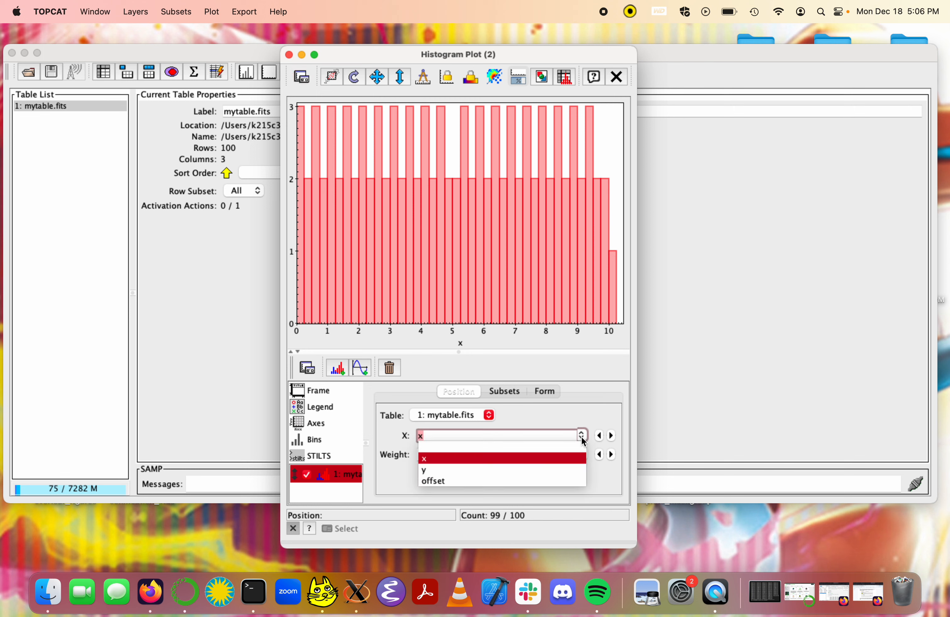
pyautogui.click(519, 479)
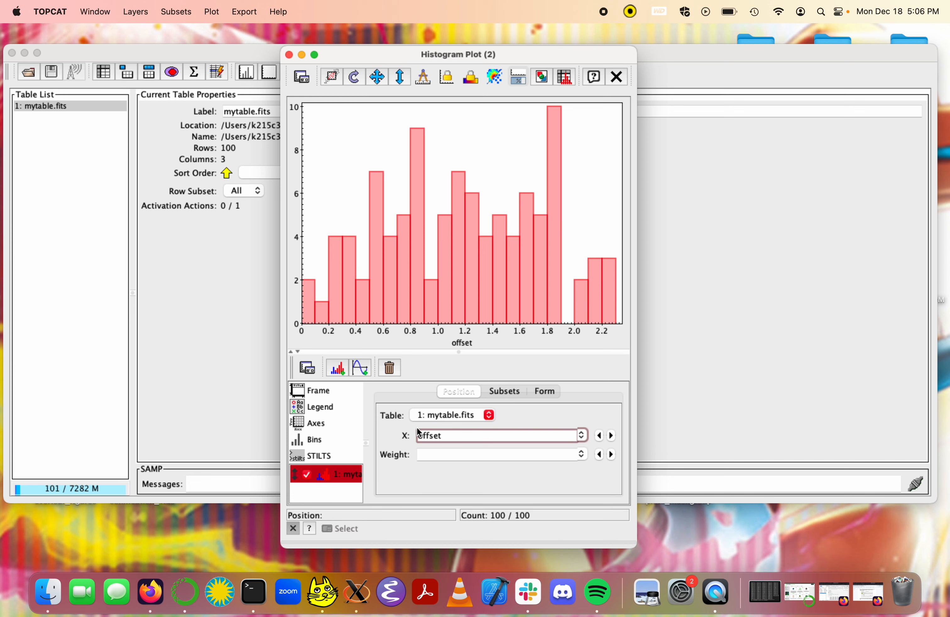
pyautogui.click(325, 441)
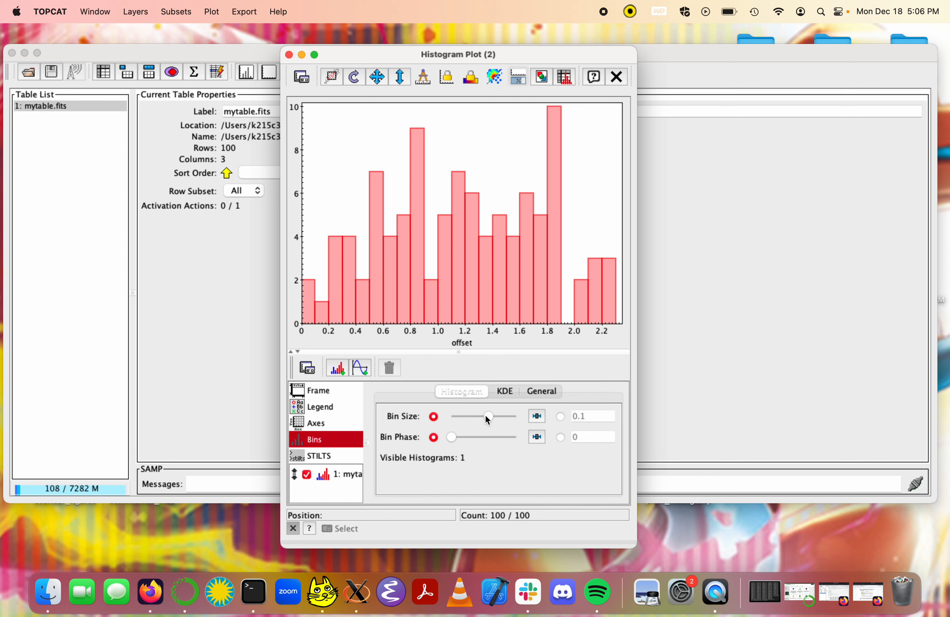
pyautogui.moveTo(484, 415); pyautogui.dragTo(494, 416)
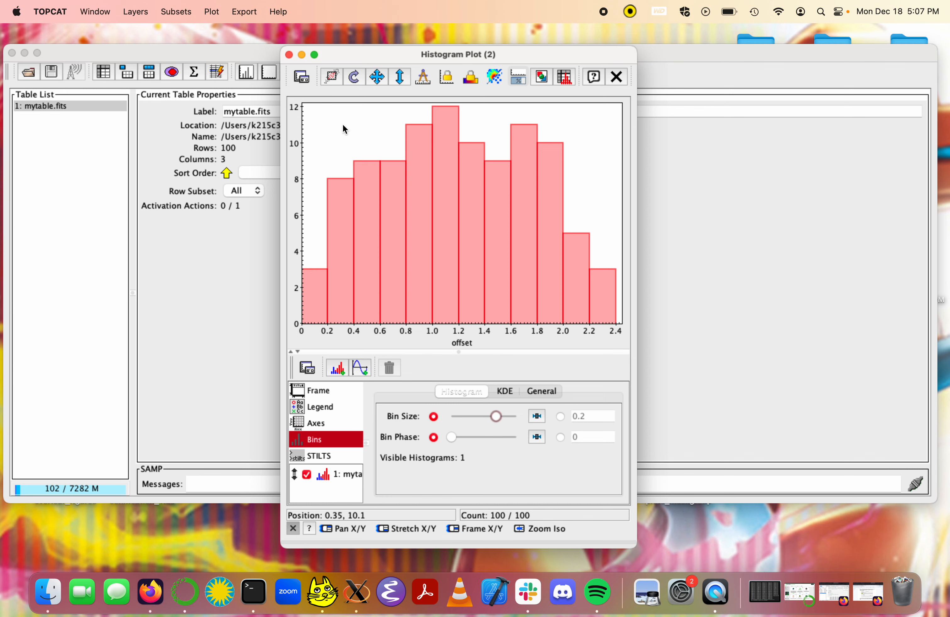
# Step: Export the offset histogram to the Desktop folder as myplot.png
pyautogui.moveTo(344, 62); pyautogui.dragTo(332, 62)
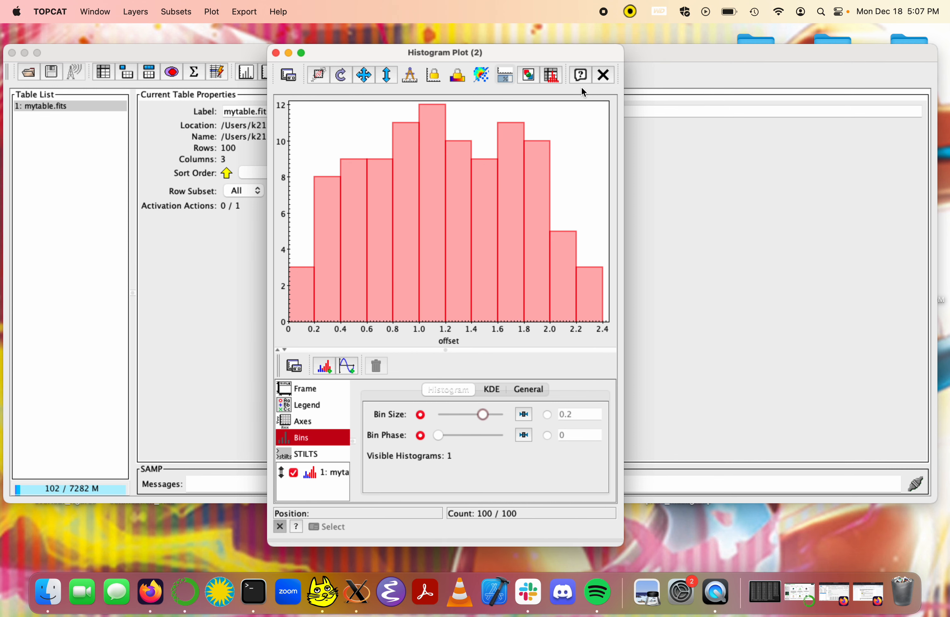
pyautogui.click(528, 74)
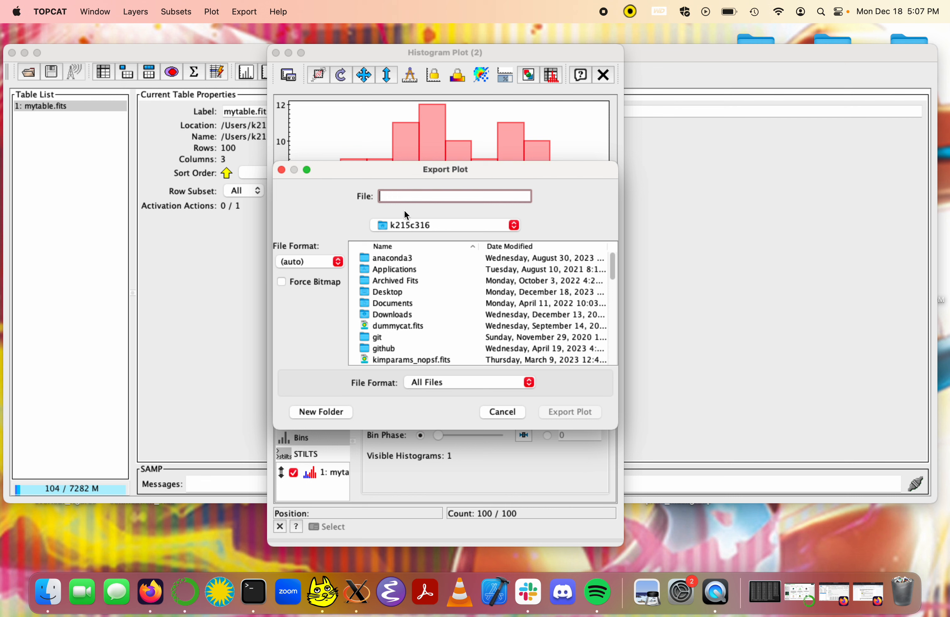
pyautogui.write('myplot.png')
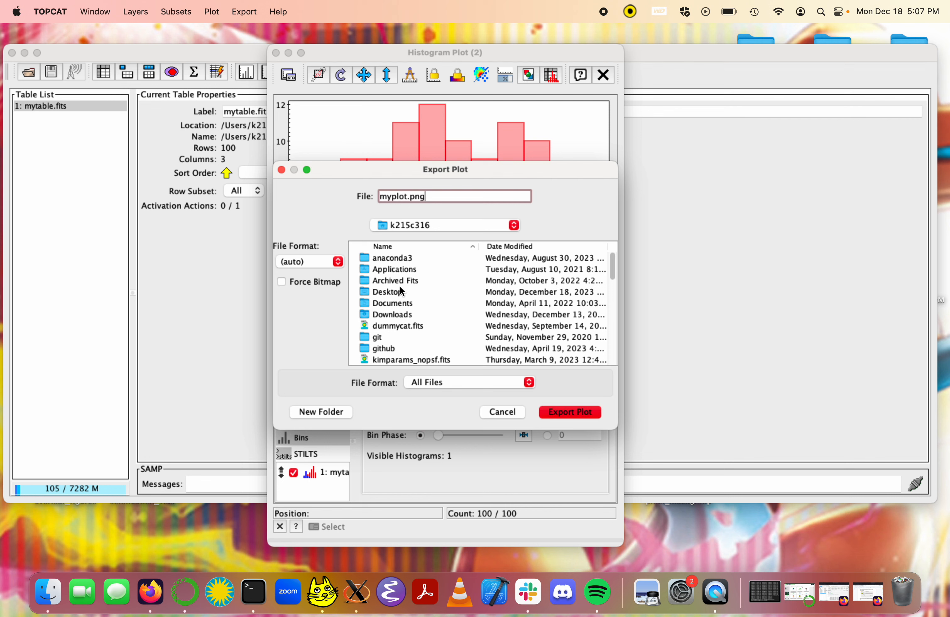
pyautogui.doubleClick(400, 291)
pyautogui.click(574, 410)
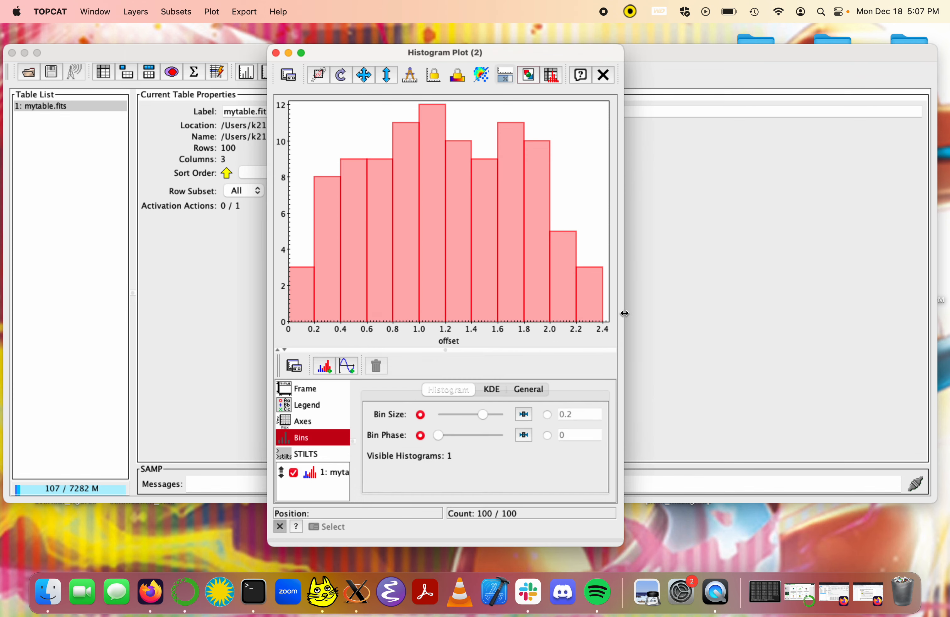
# Step: Uncover the desktop and view the exported myplot.png in Preview, closing the image when done
pyautogui.click(881, 53)
pyautogui.moveTo(881, 52); pyautogui.dragTo(834, 53)
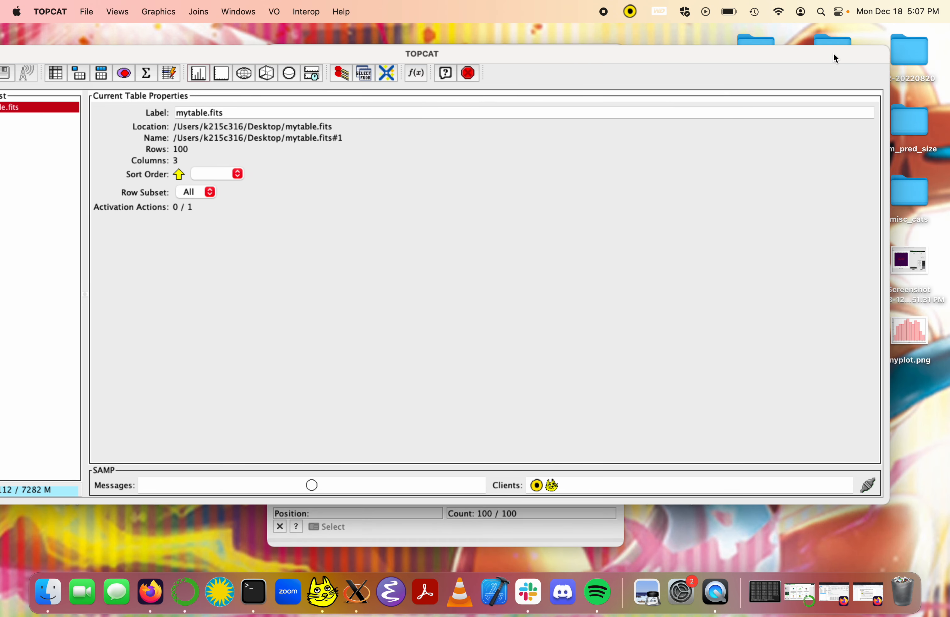
pyautogui.doubleClick(911, 330)
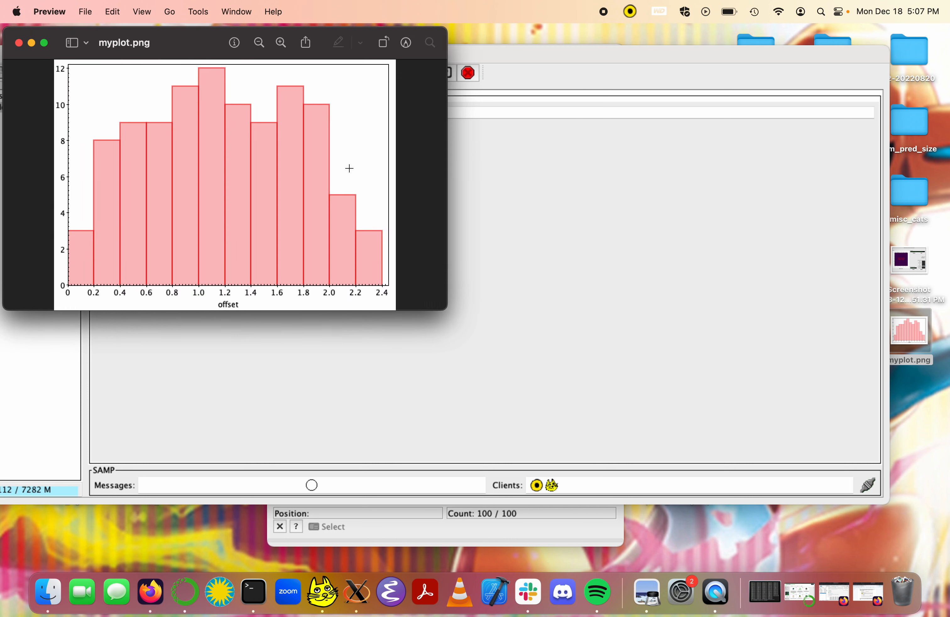
pyautogui.moveTo(173, 32); pyautogui.dragTo(406, 52)
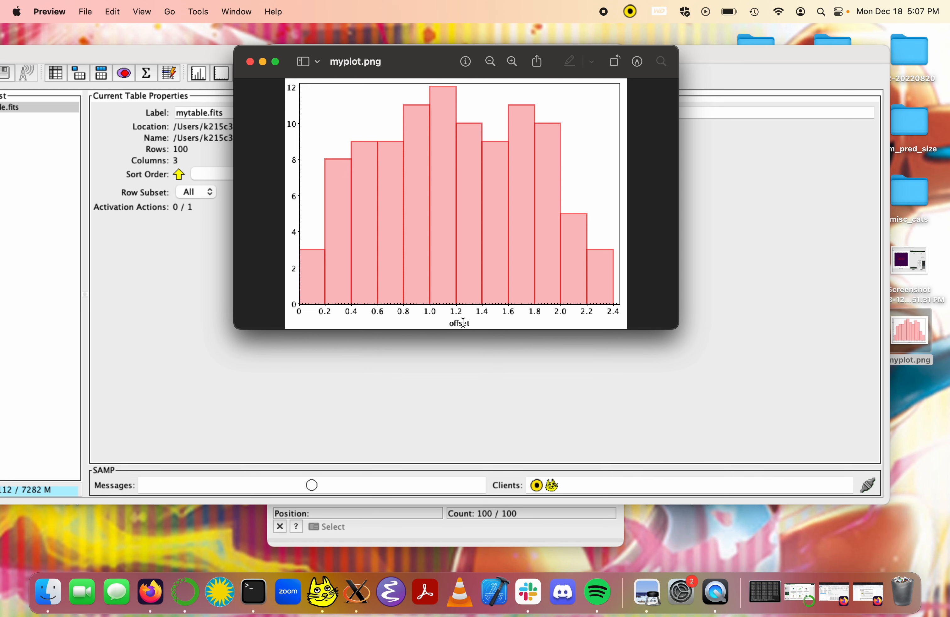
pyautogui.click(249, 61)
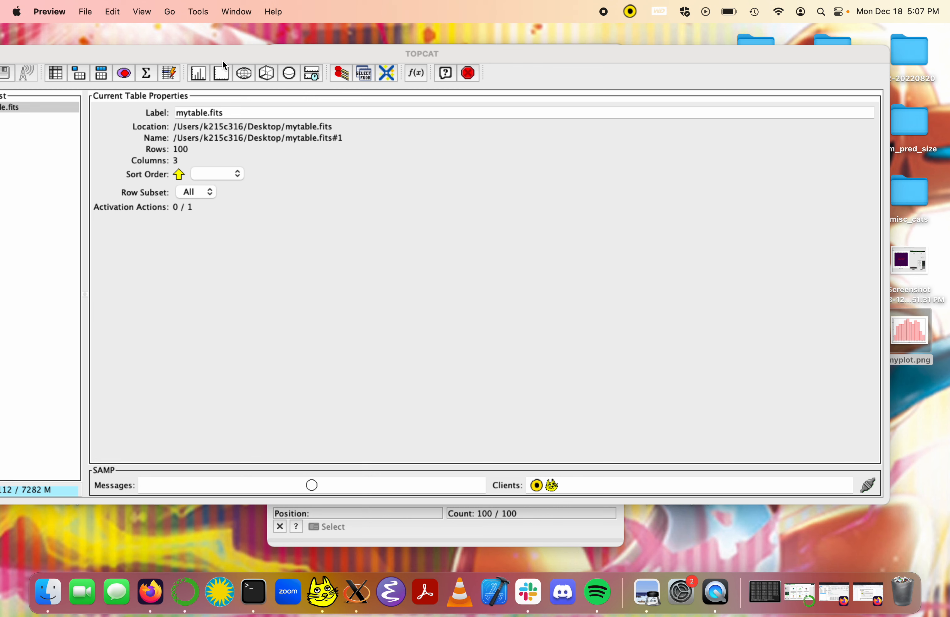
# Step: Reopen myplot.png from the desktop in Preview and move its window over the middle of the main window
pyautogui.moveTo(222, 61); pyautogui.dragTo(248, 63)
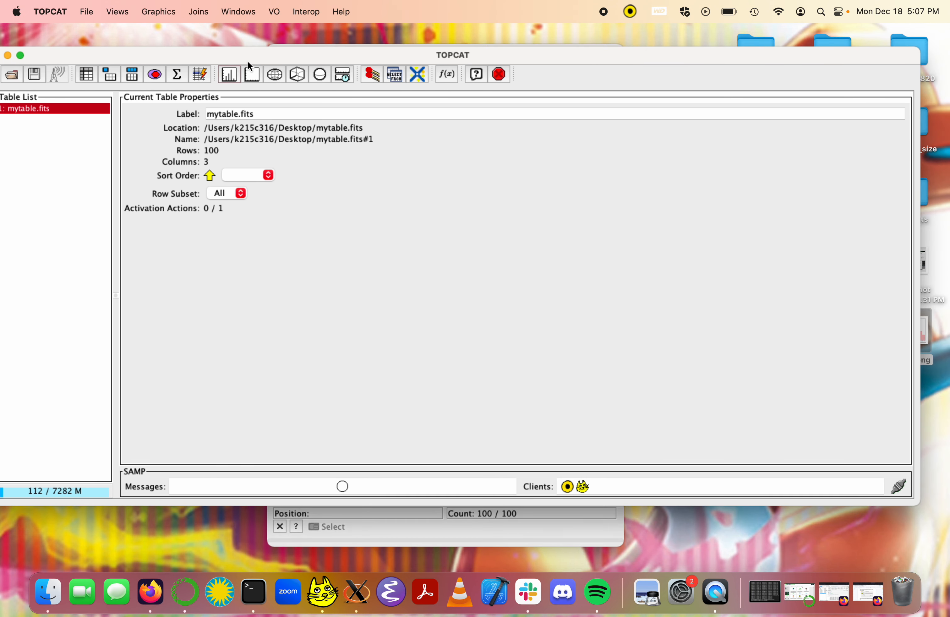
pyautogui.doubleClick(931, 337)
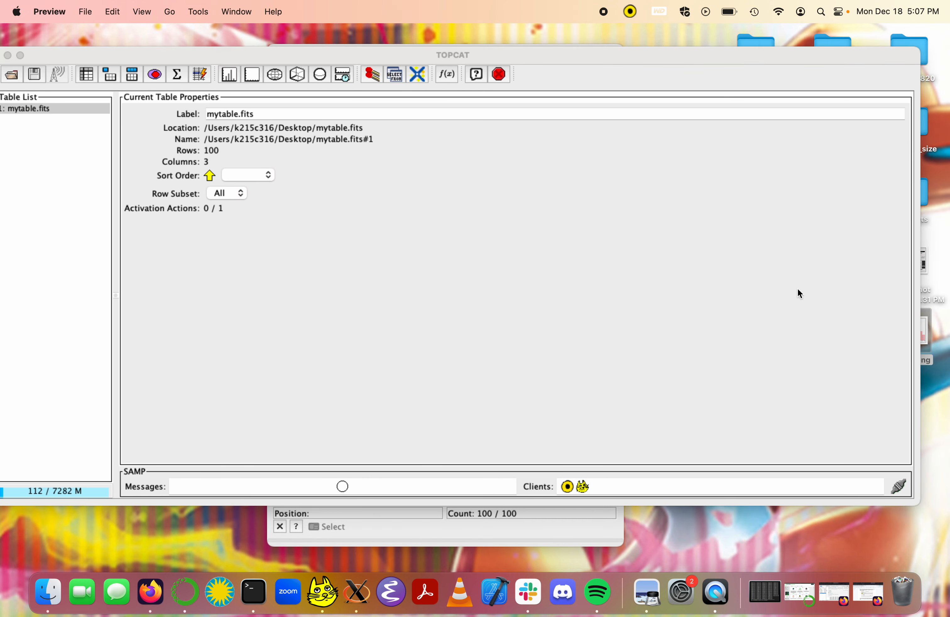
pyautogui.moveTo(169, 51); pyautogui.dragTo(397, 65)
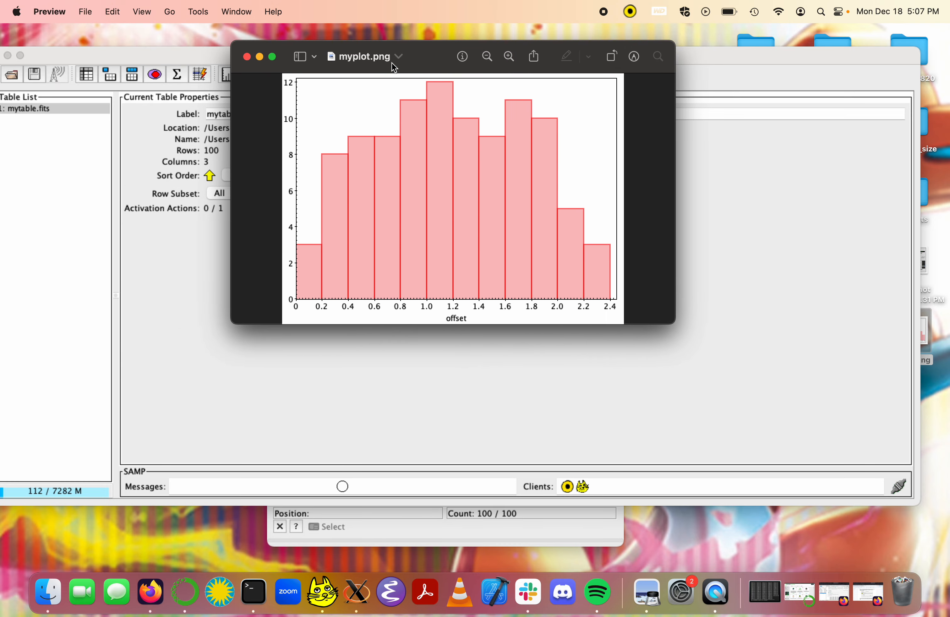